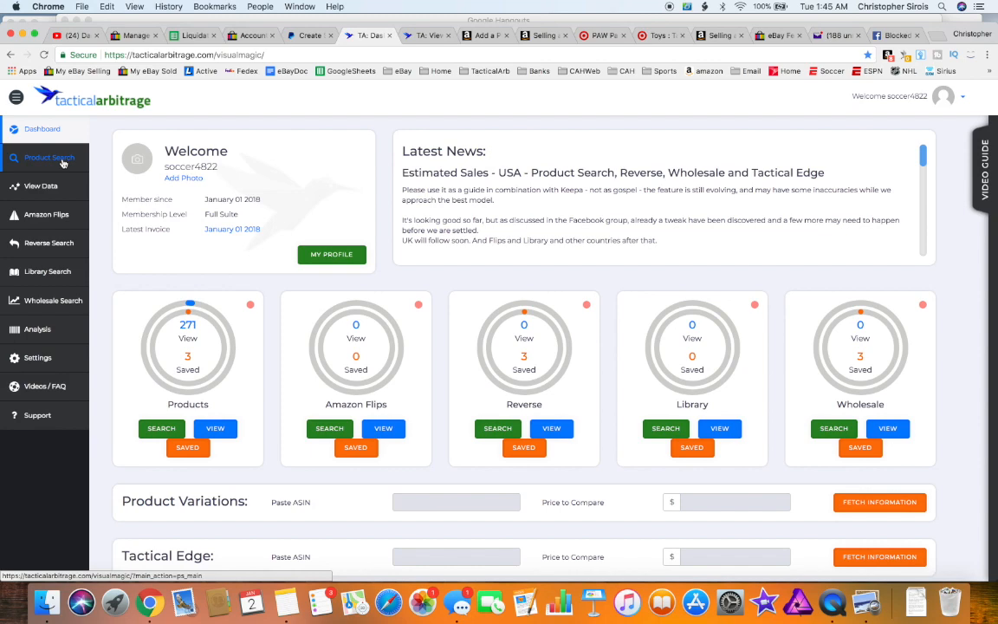
Open Product Search and choose target.com (UPC/EAN Search) as the website to source from.
click(62, 163)
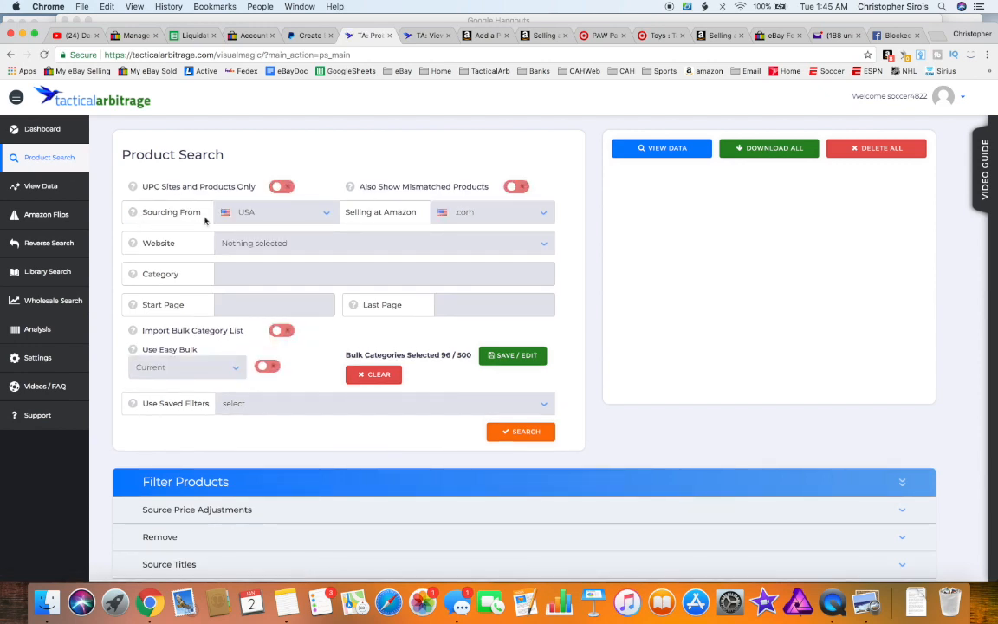
click(267, 245)
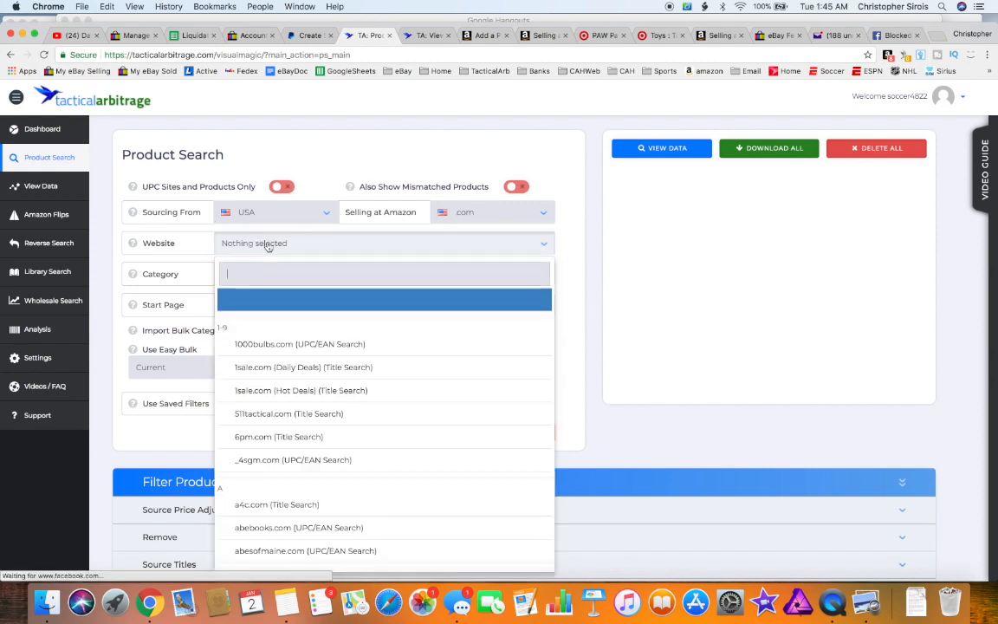
text(target)
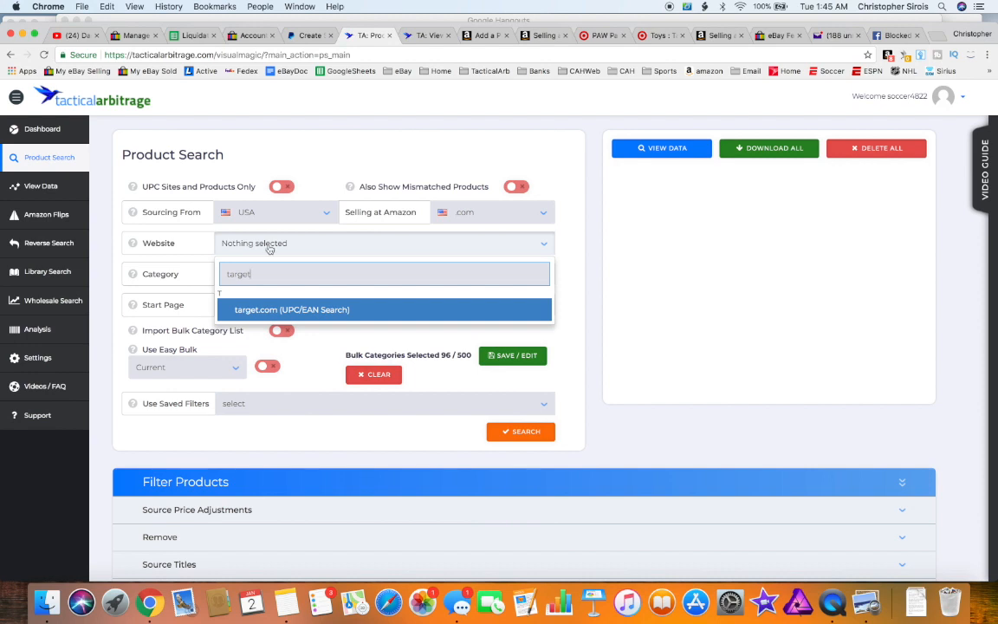
click(257, 308)
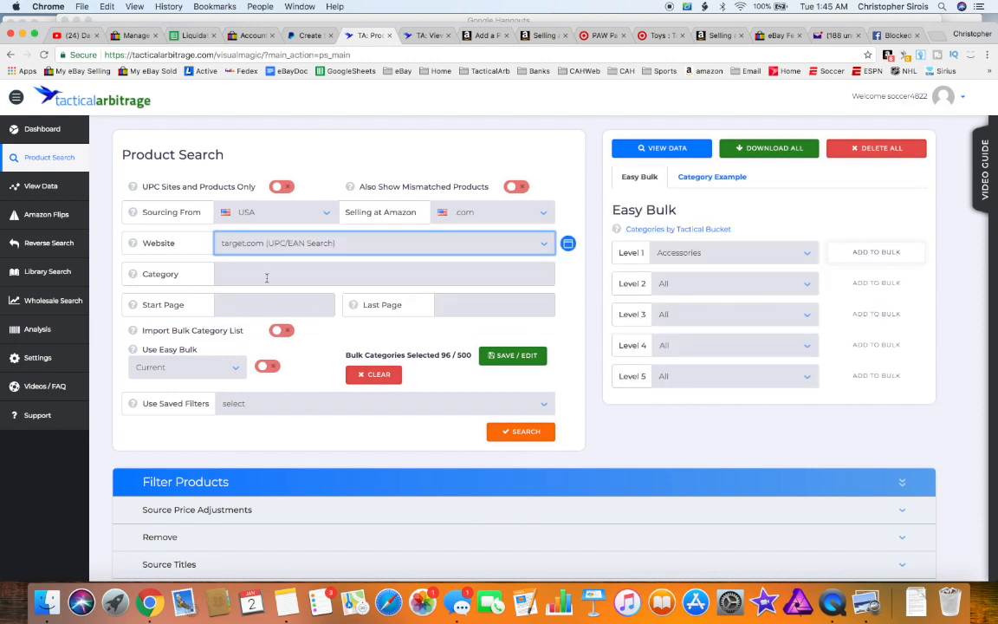
Check the category example, copy the code 5xtb0 from the Target toys page address, and enter it as the search category.
click(267, 278)
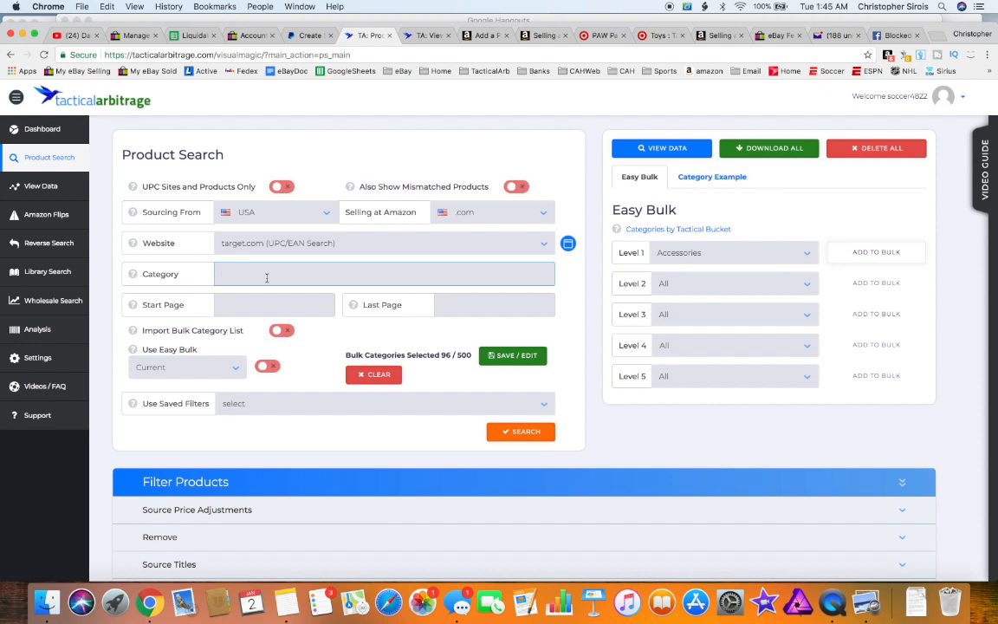
click(712, 177)
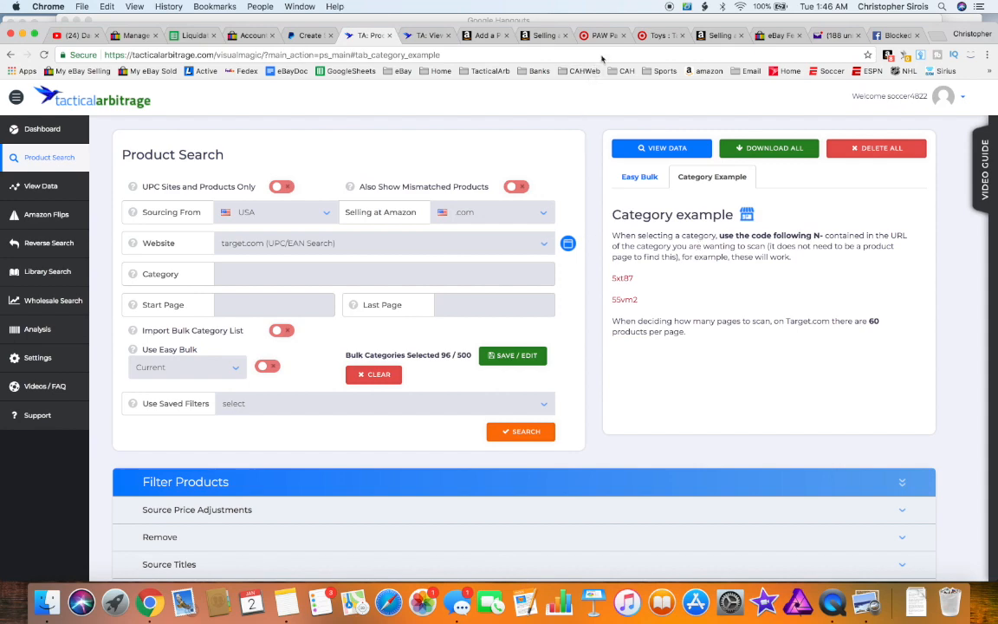
click(657, 36)
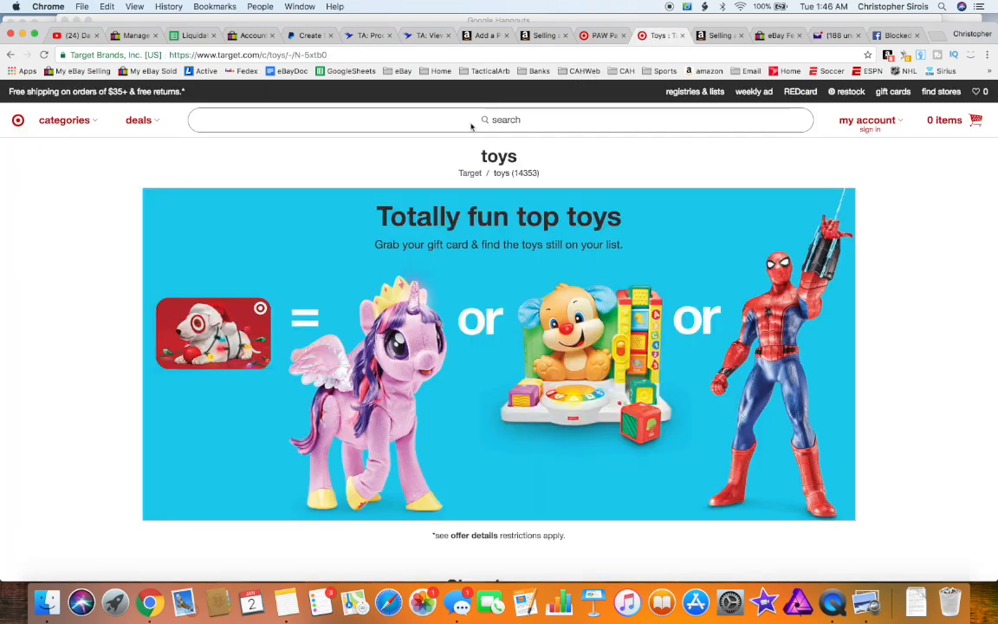
click(305, 54)
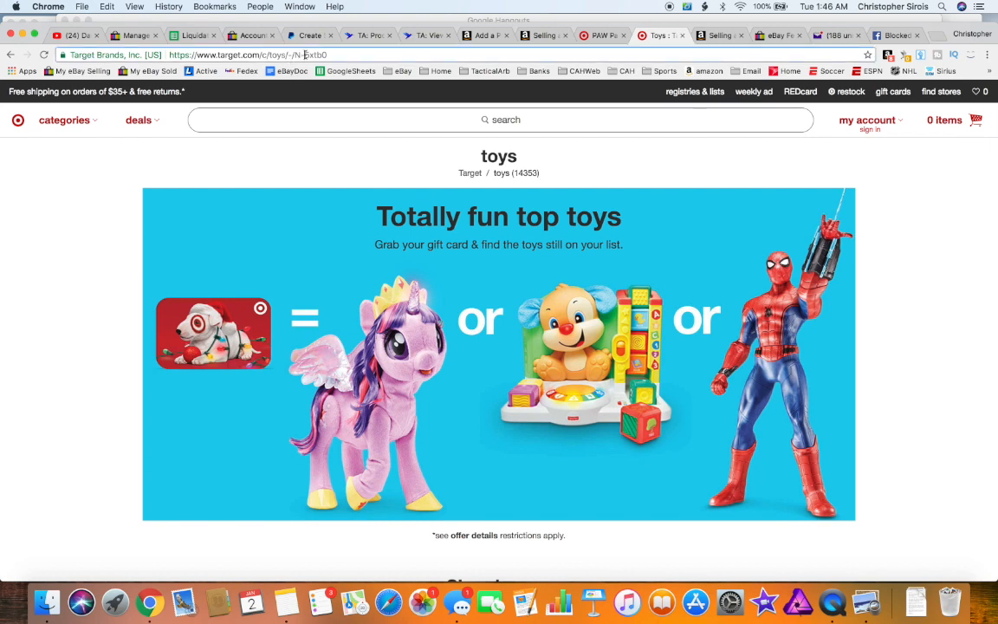
click(331, 54)
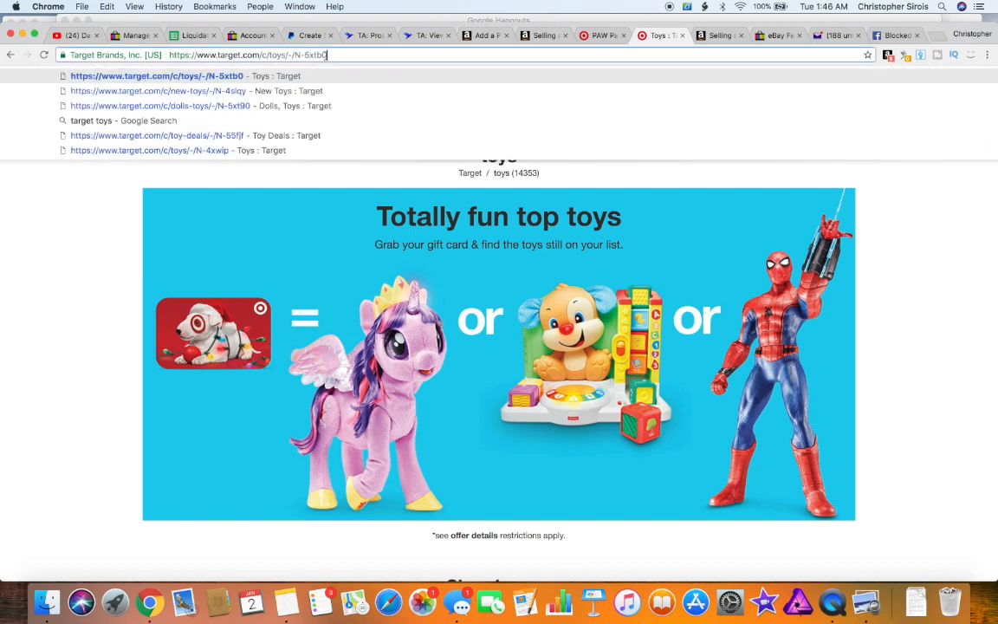
drag(304, 55, 332, 55)
key(super+c)
click(364, 34)
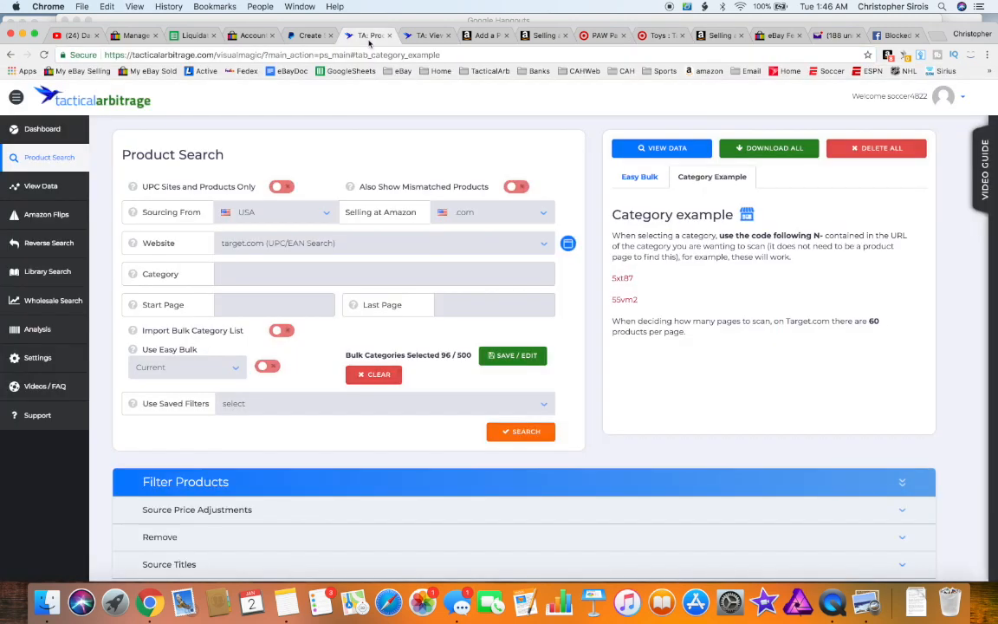
click(280, 272)
key(super+v)
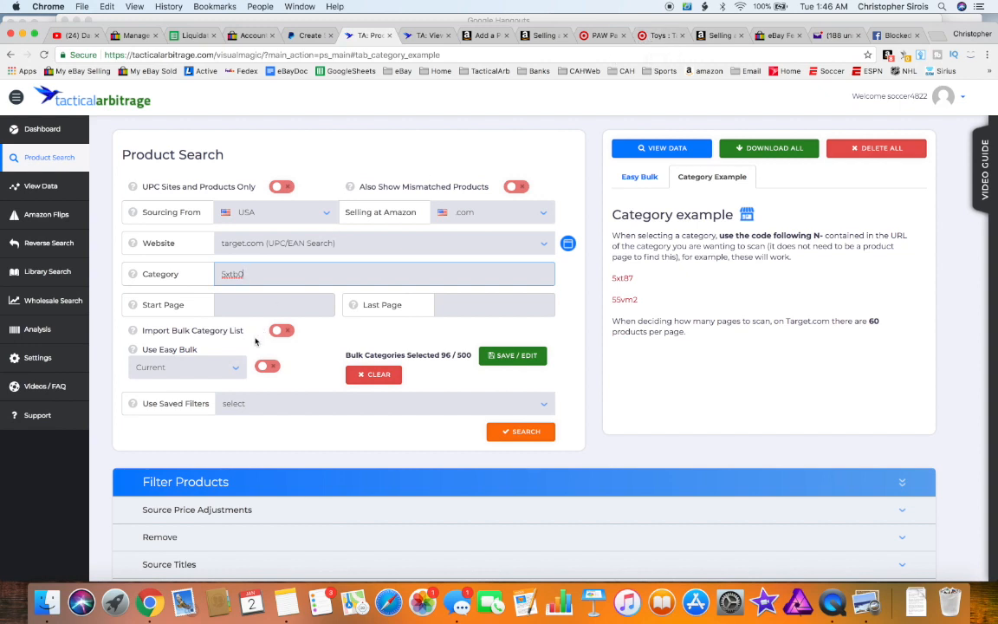
In the Remove filters, exclude products with current ranks over 200,000.
scroll(255, 341, down, 1)
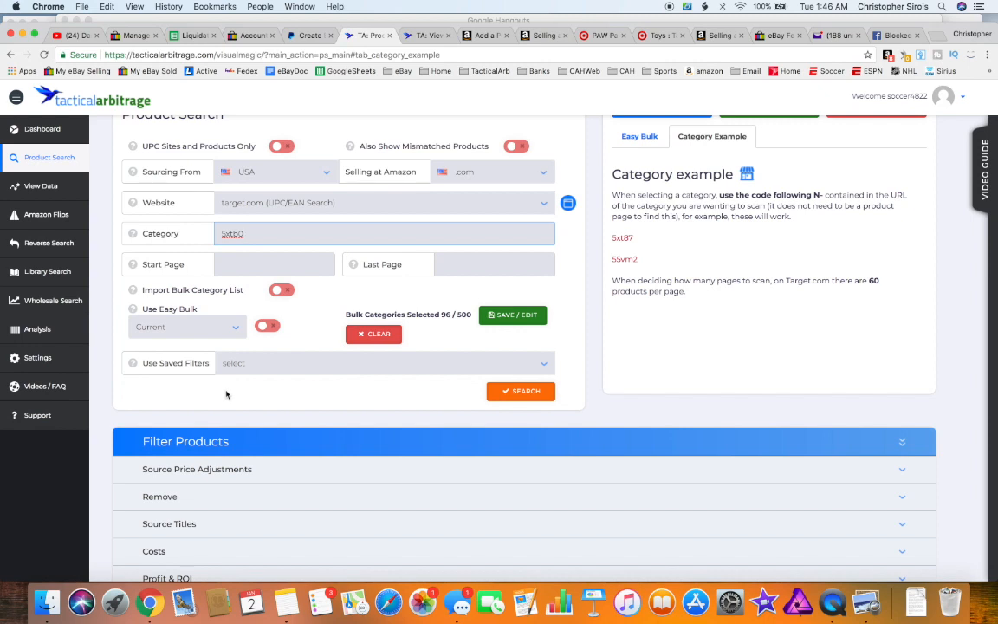
scroll(226, 394, down, 2)
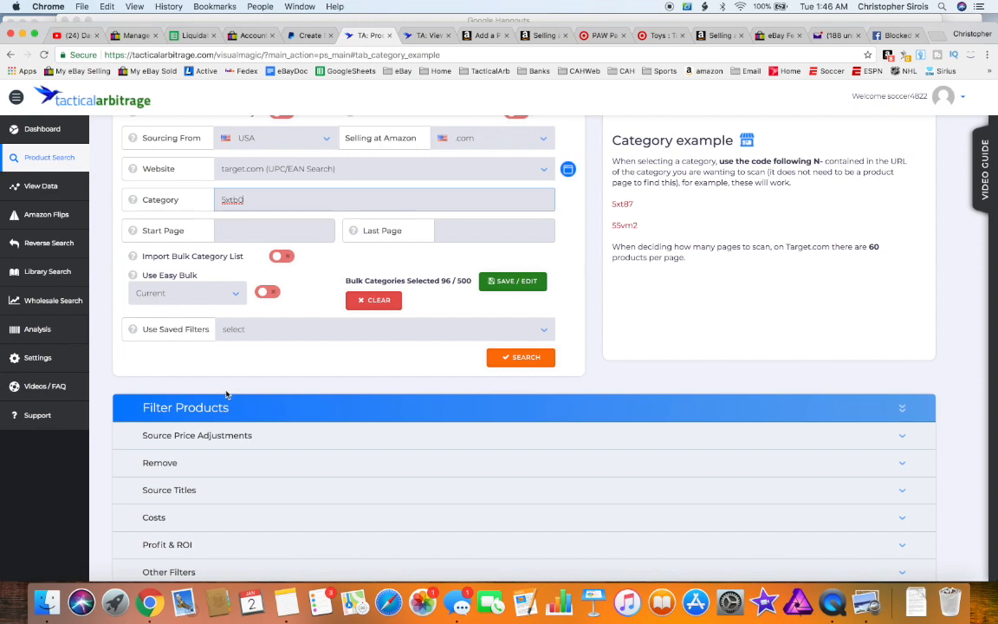
scroll(226, 394, down, 3)
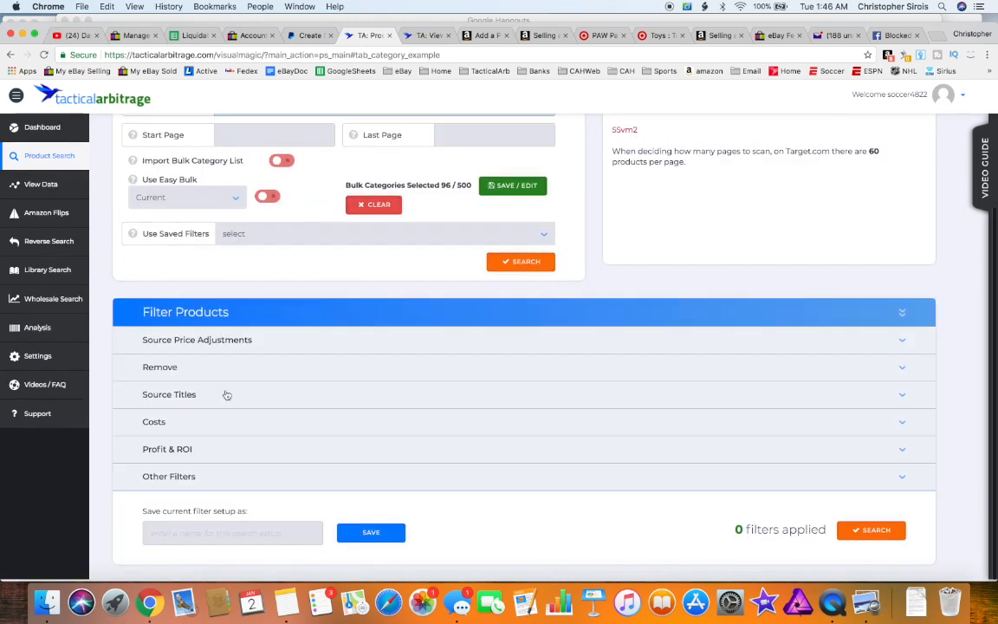
click(180, 371)
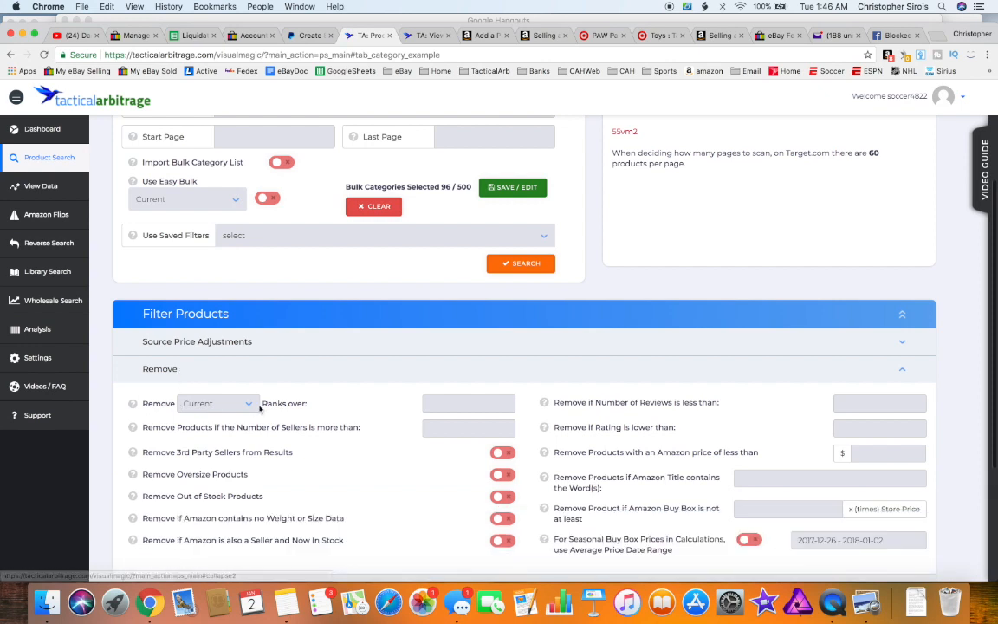
click(447, 403)
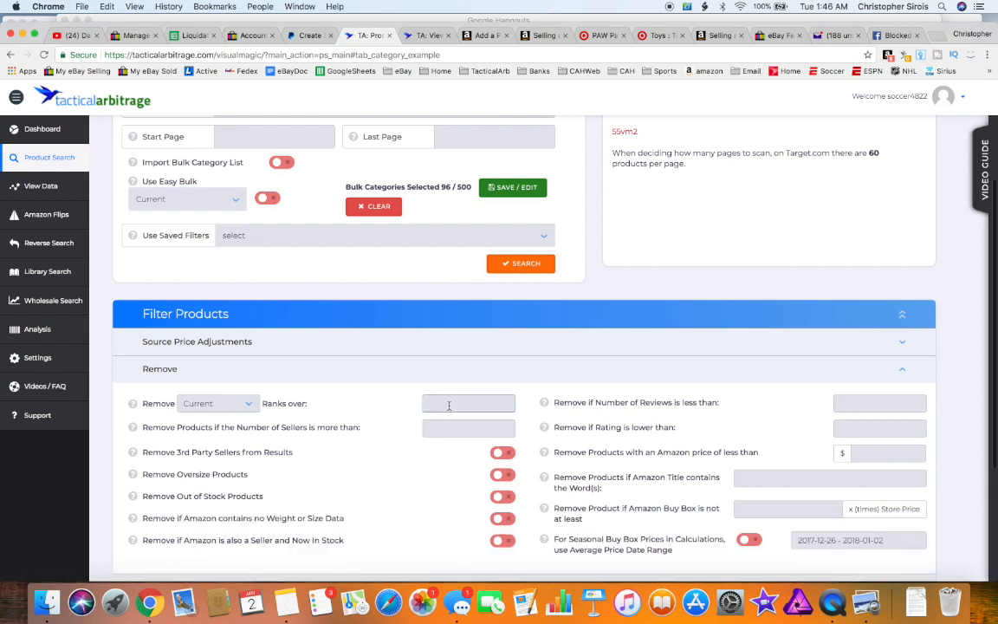
text(2,000,000)
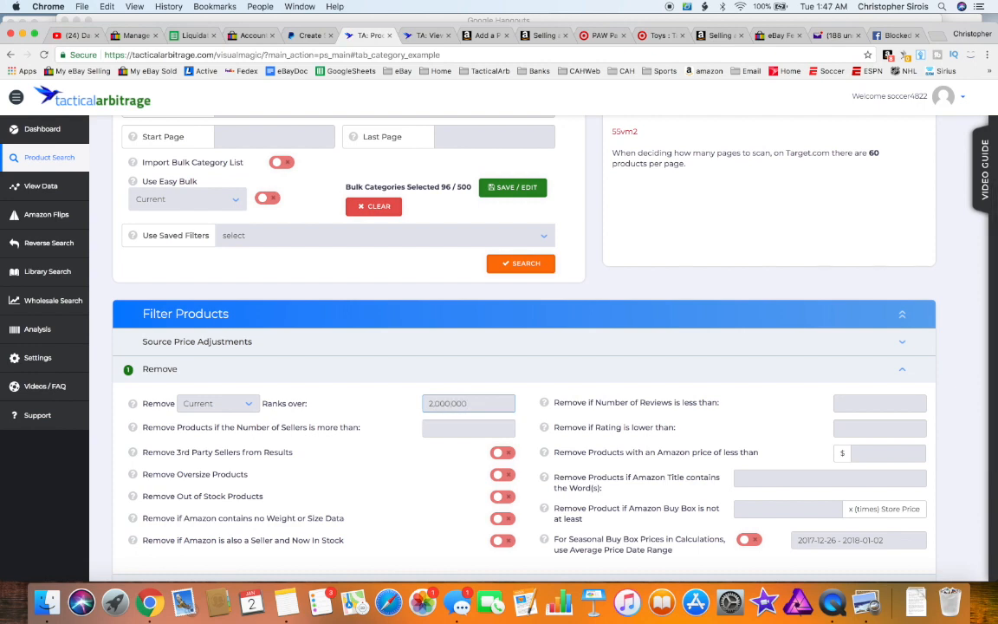
key(BackSpace)
click(338, 382)
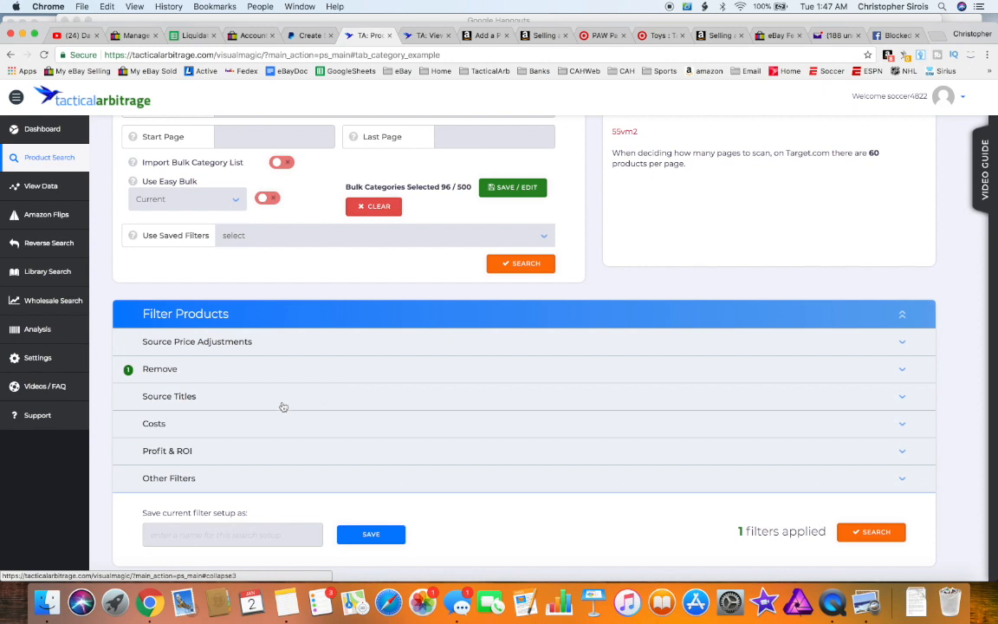
In the Profit & ROI filters, keep only data with a Gross ROI of at least 0.1%.
click(219, 455)
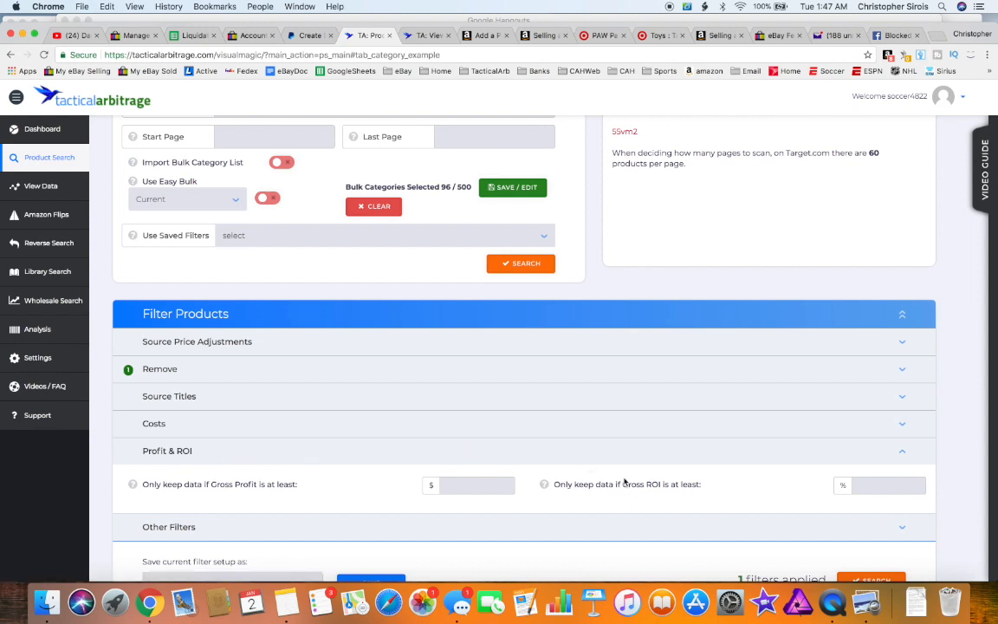
click(869, 486)
text(0)
click(771, 492)
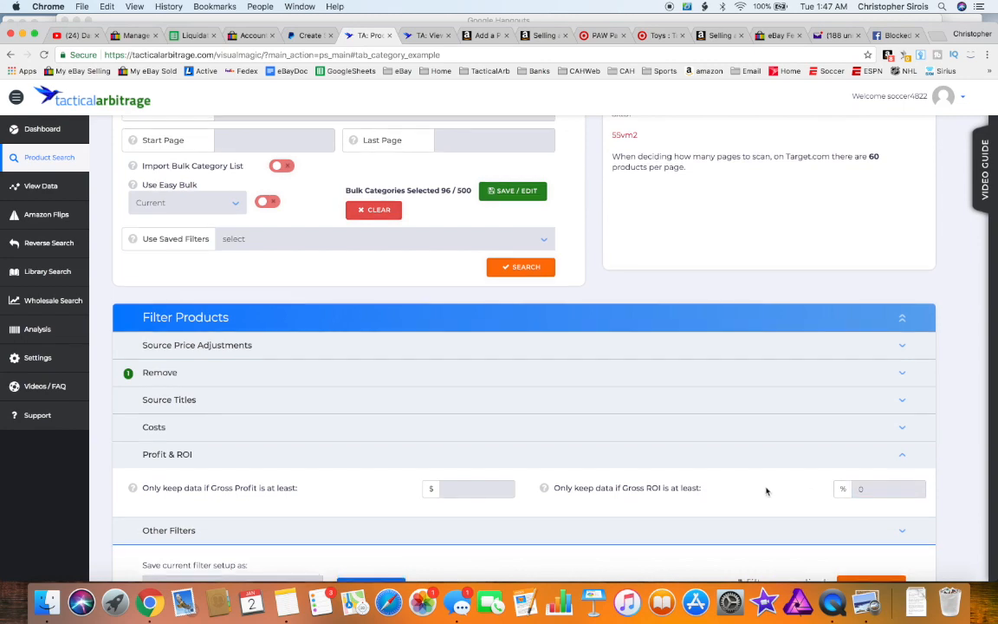
scroll(737, 495, down, 2)
click(718, 485)
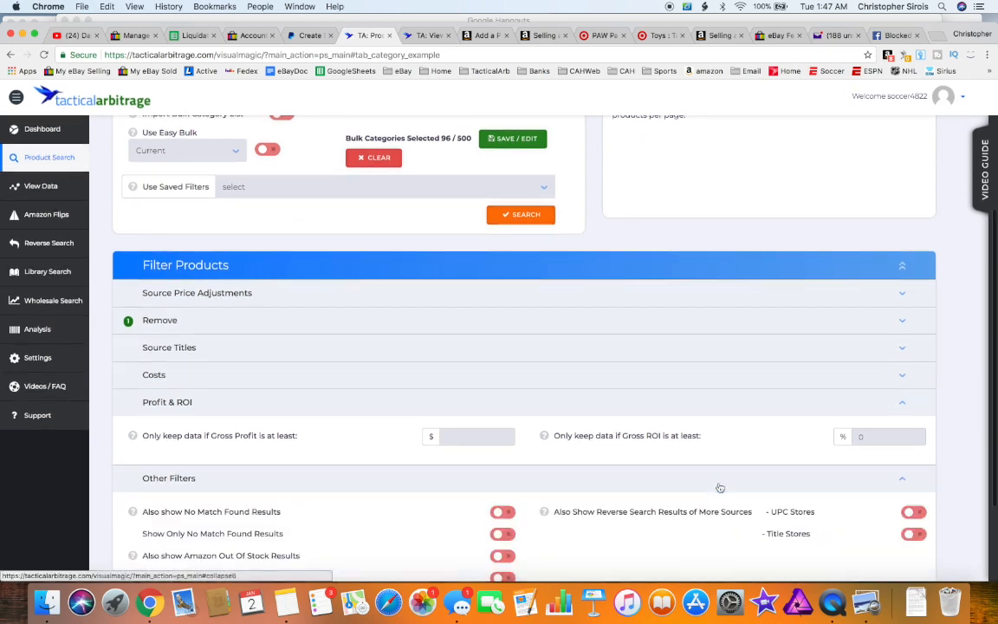
click(368, 401)
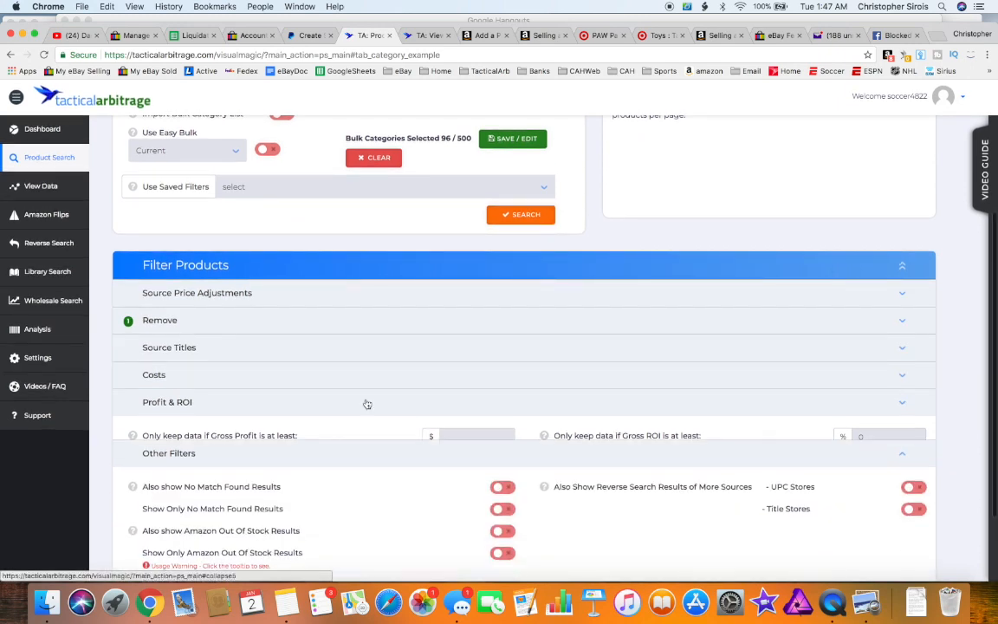
click(348, 439)
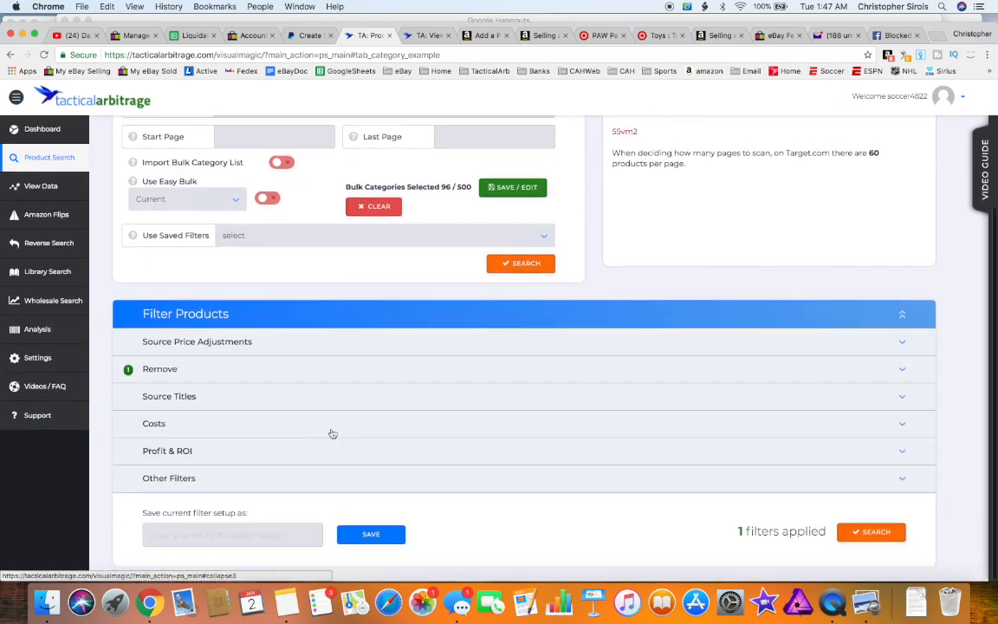
click(318, 449)
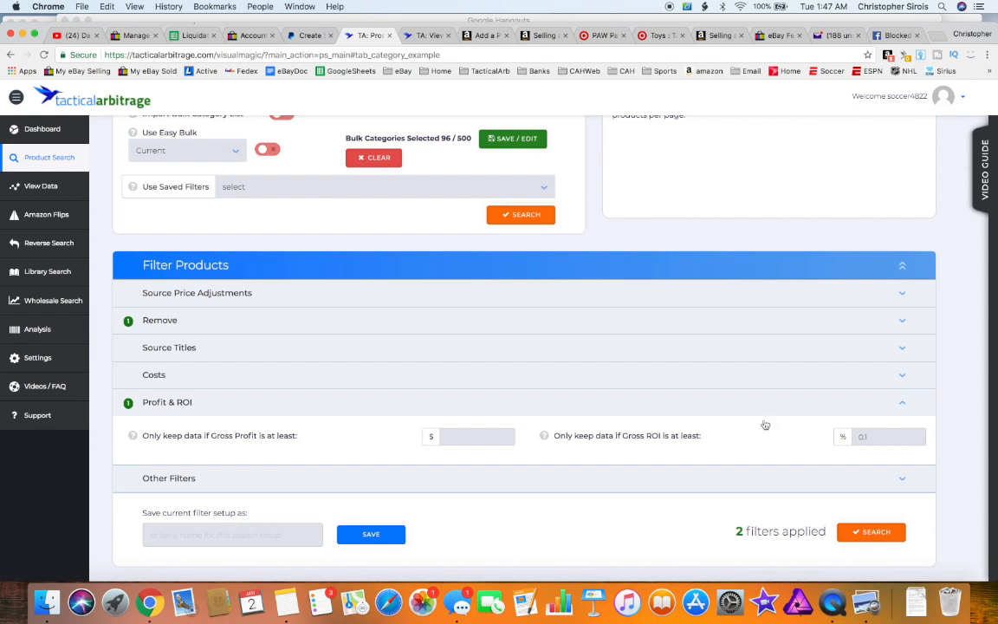
click(292, 394)
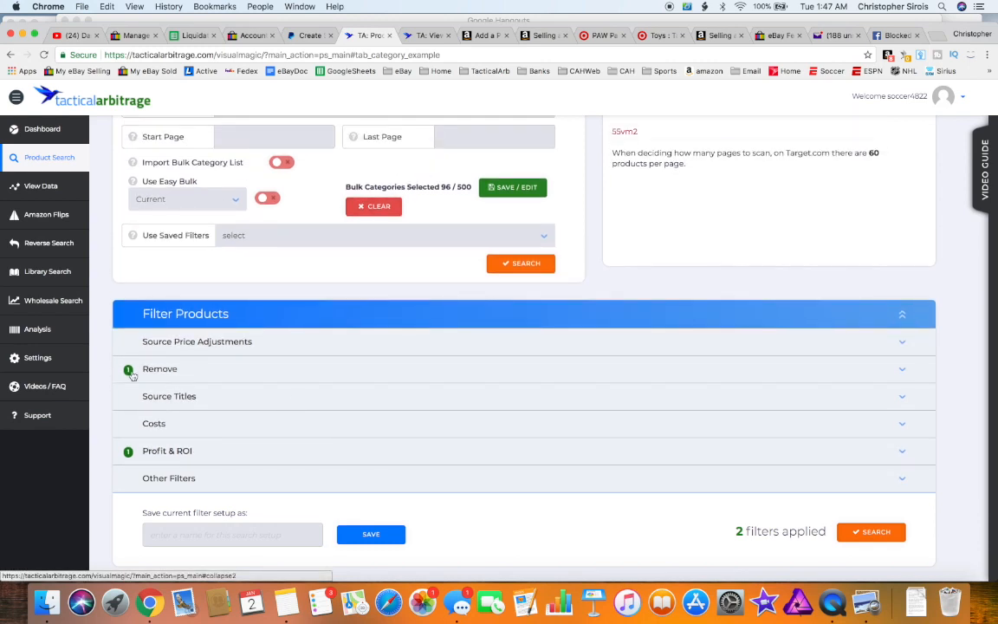
Save the current filter setup as Target2 and select it as the saved filter for the search.
click(172, 537)
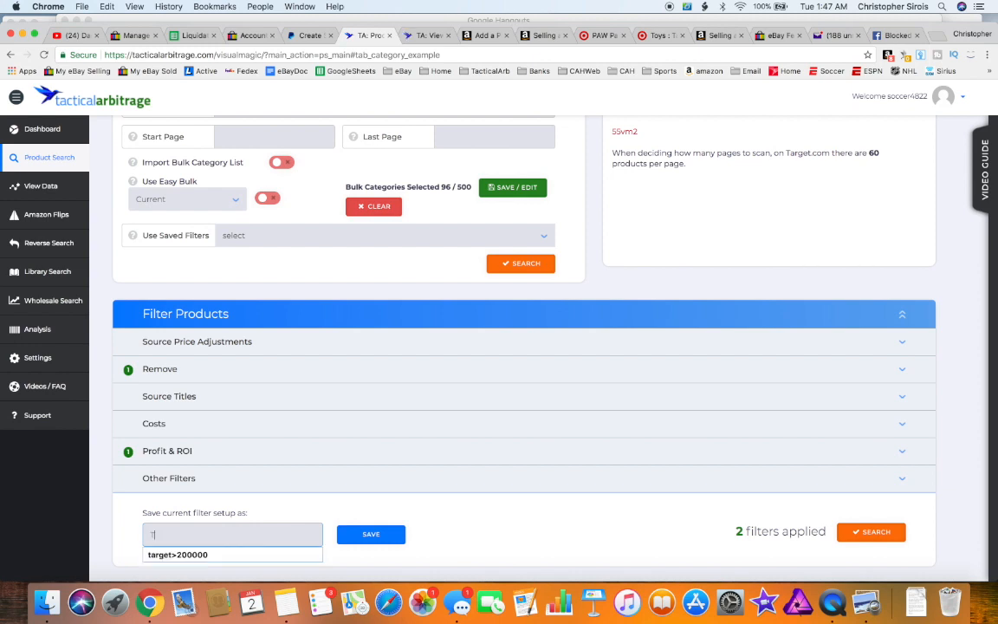
text(Target2)
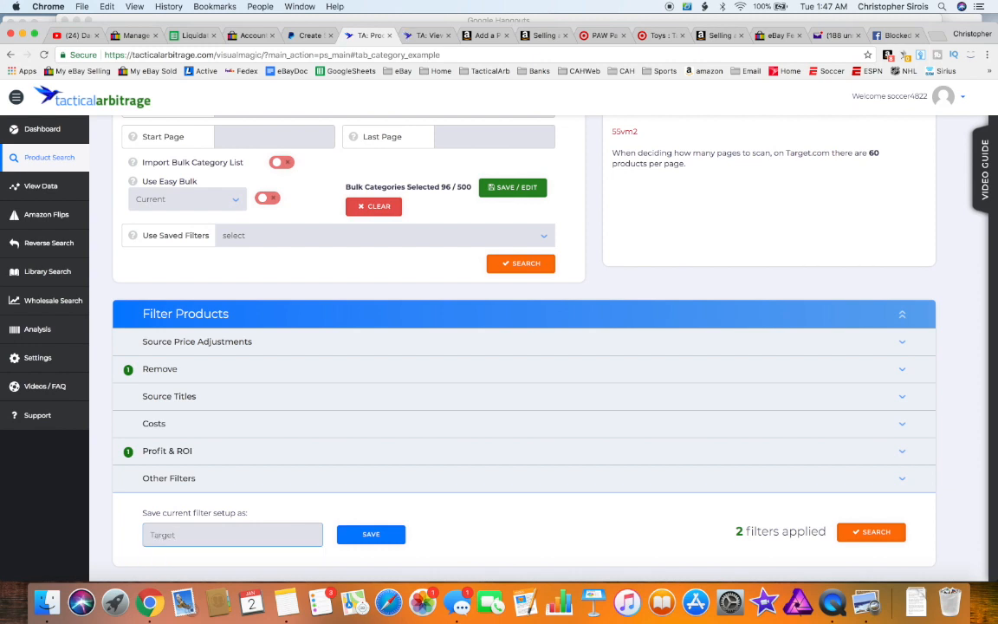
click(351, 540)
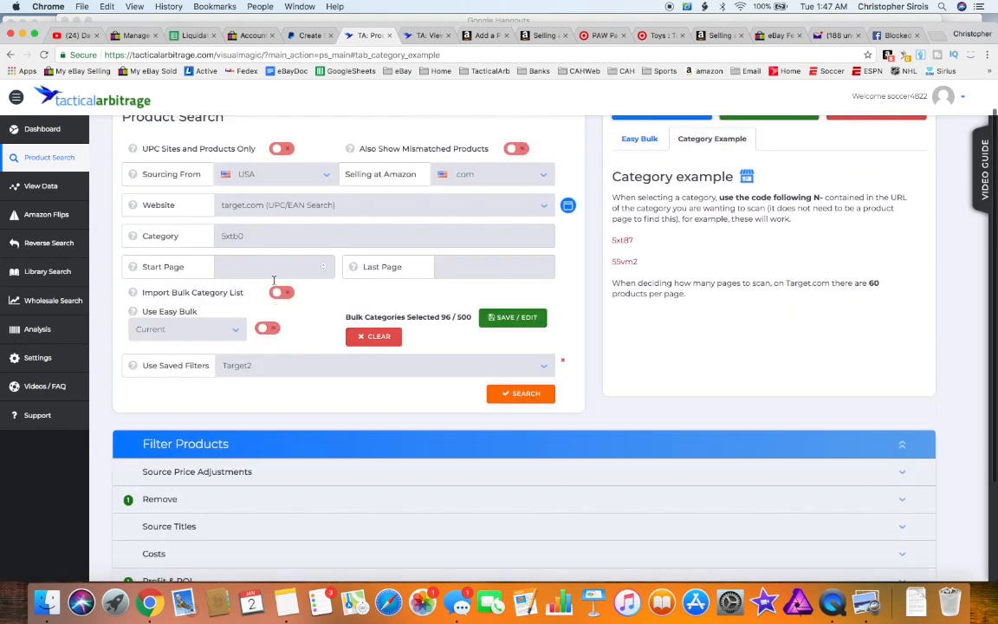
click(257, 368)
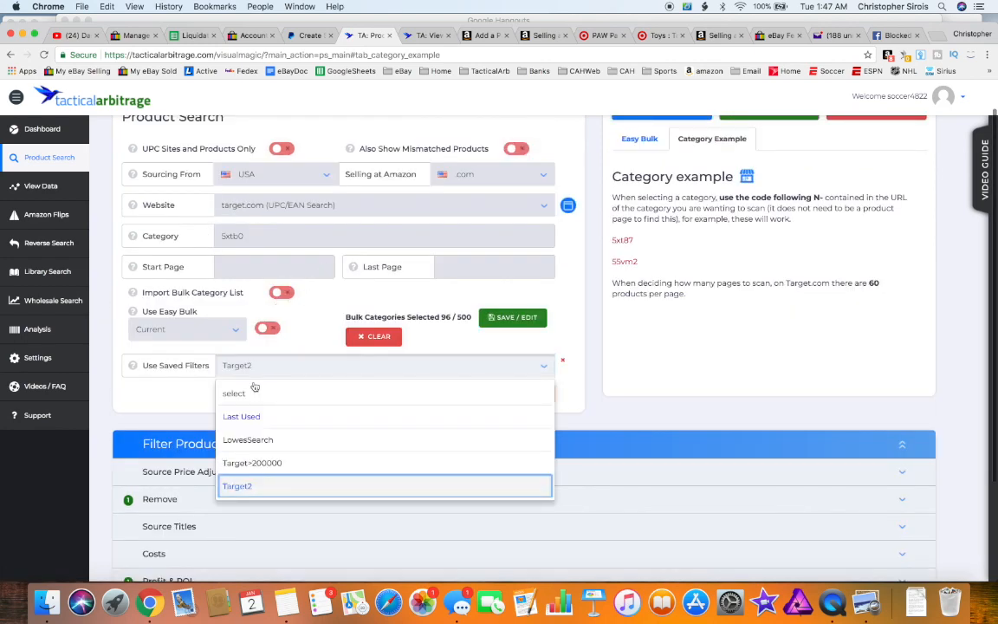
click(245, 486)
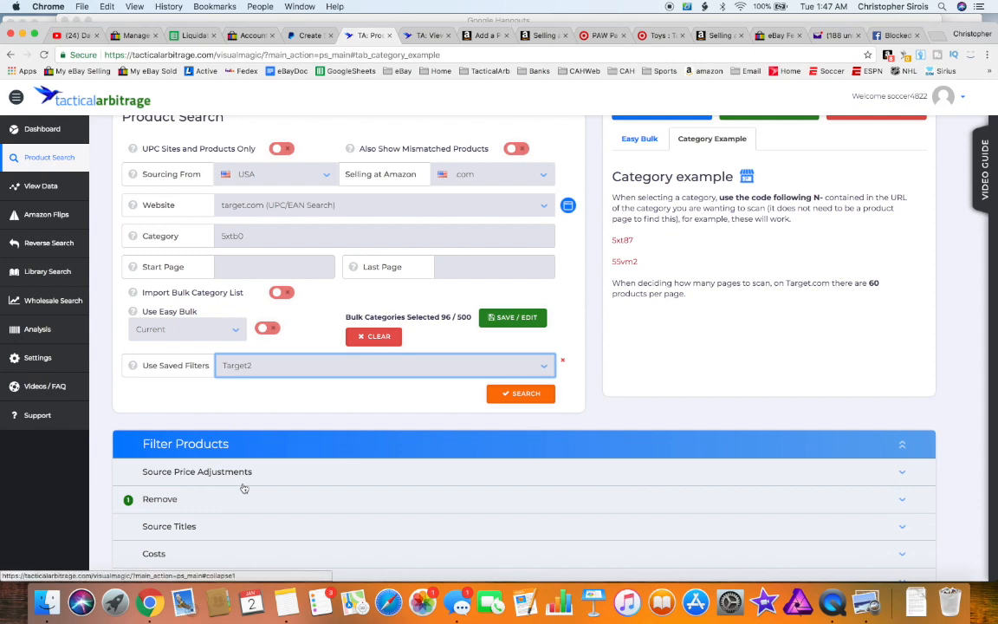
scroll(311, 408, up, 1)
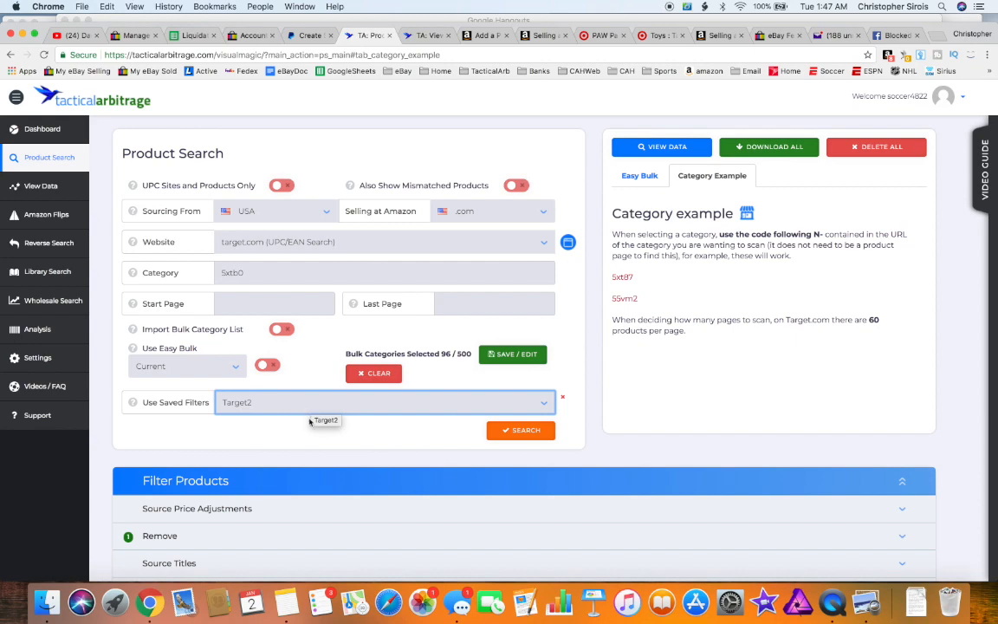
Look through the first page of existing results in View Data and return to the product search setup.
click(418, 36)
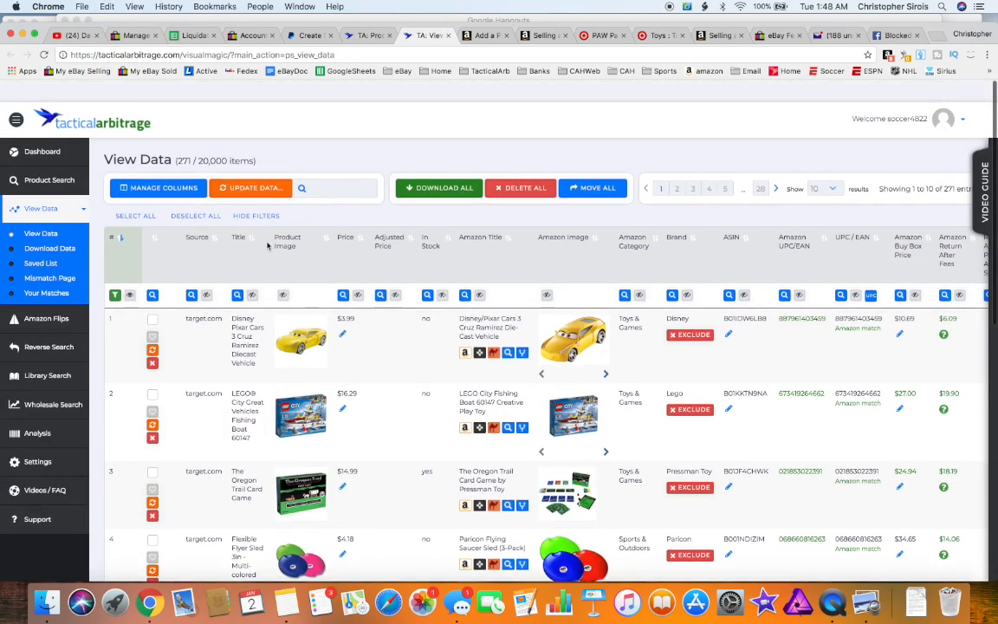
scroll(230, 431, down, 10)
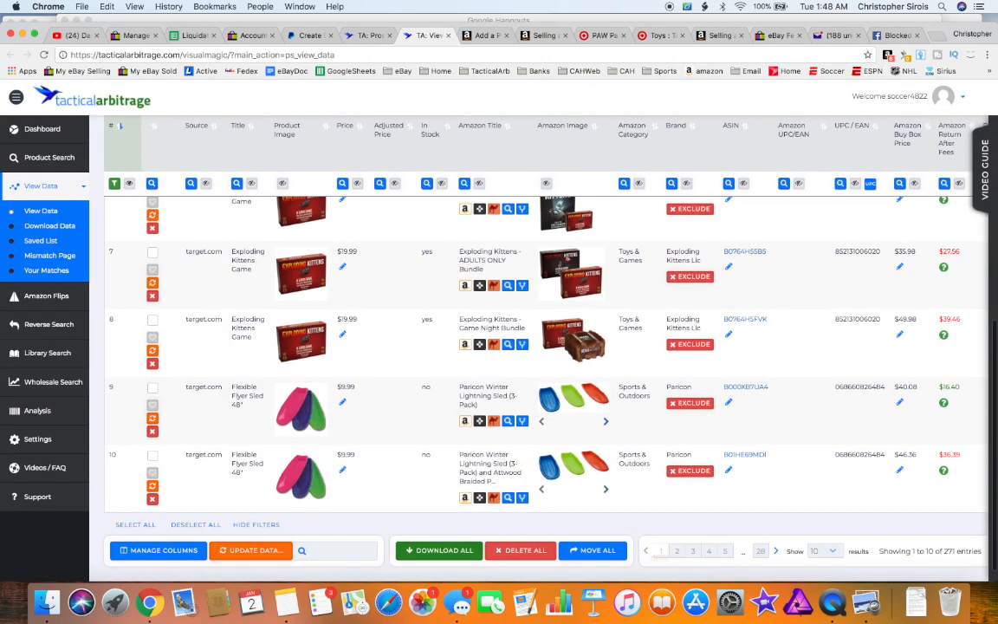
scroll(490, 449, up, 10)
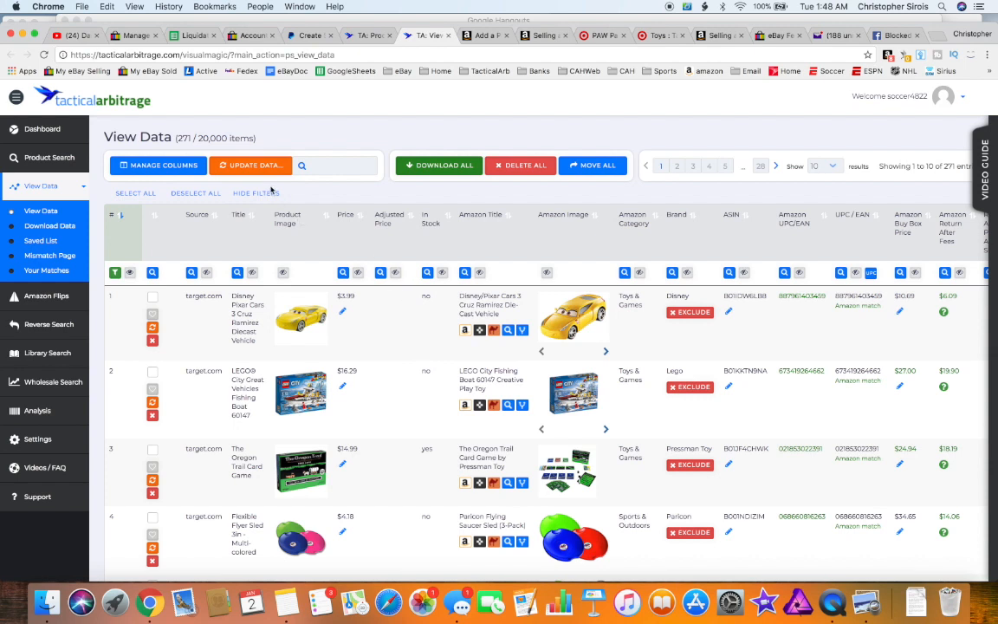
click(363, 35)
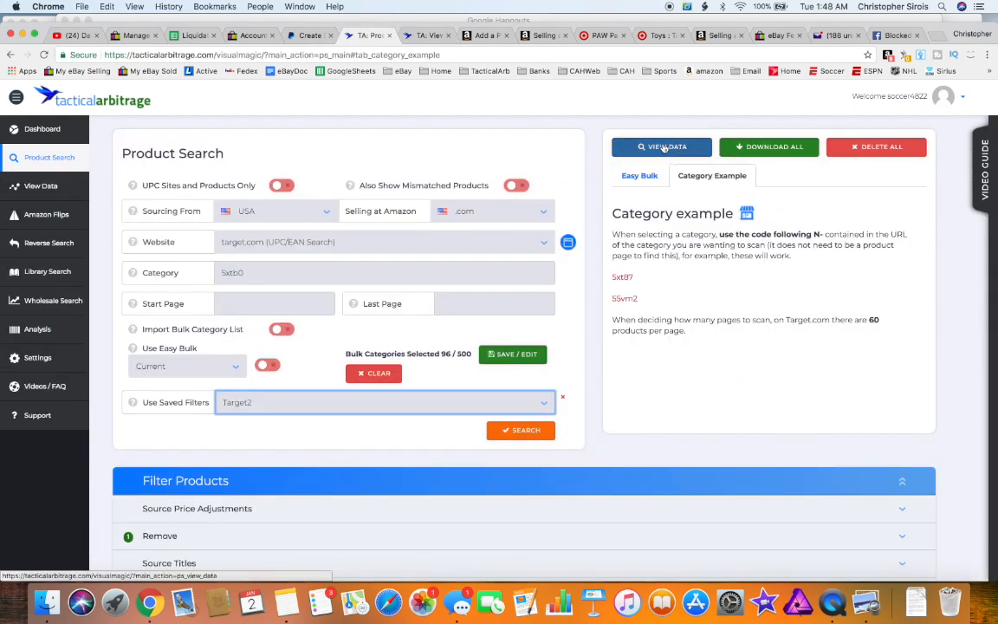
Open the View Data results and compare the Target products with their Amazon matches on the first page.
click(429, 35)
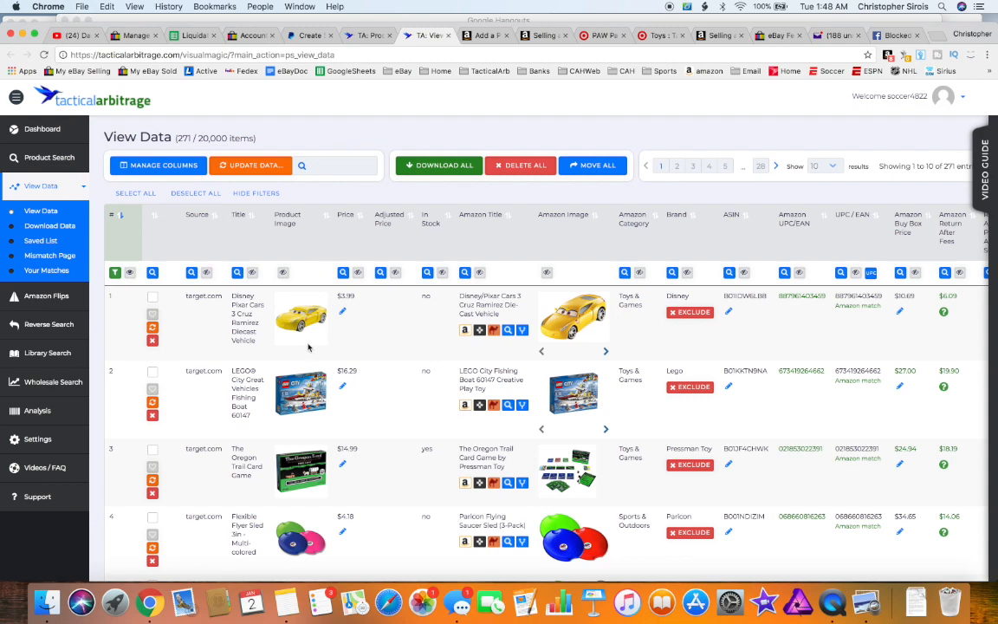
mouse_move(307, 347)
scroll(307, 350, down, 1)
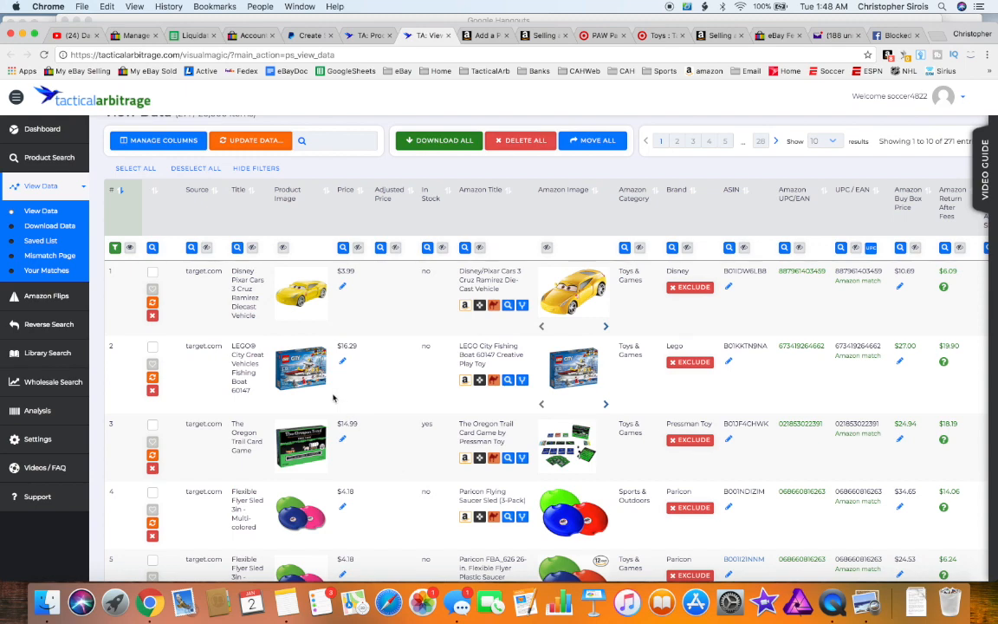
mouse_move(297, 317)
scroll(398, 463, down, 3)
scroll(398, 463, down, 5)
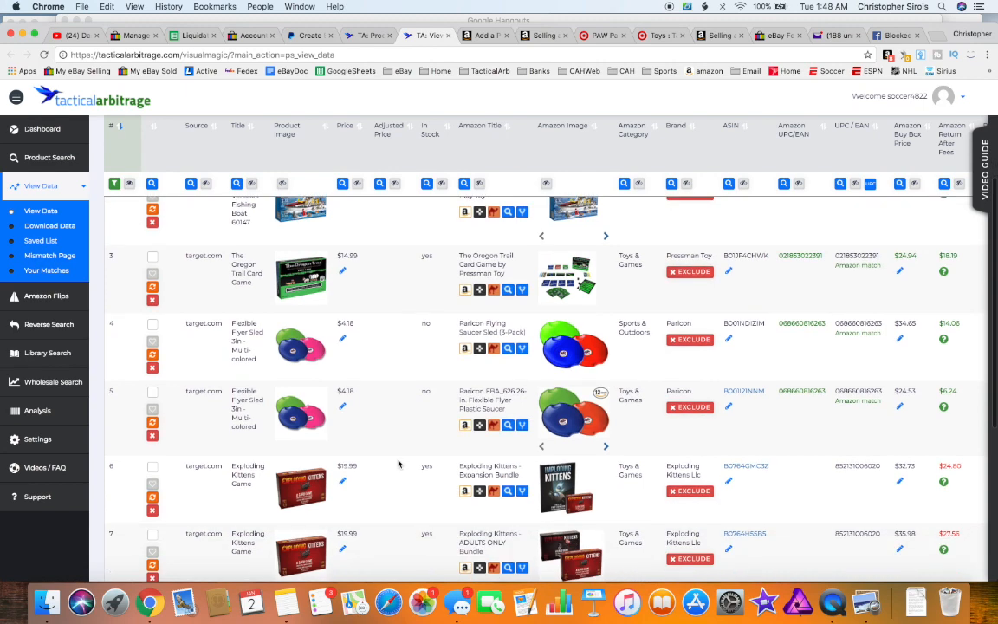
scroll(398, 464, down, 2)
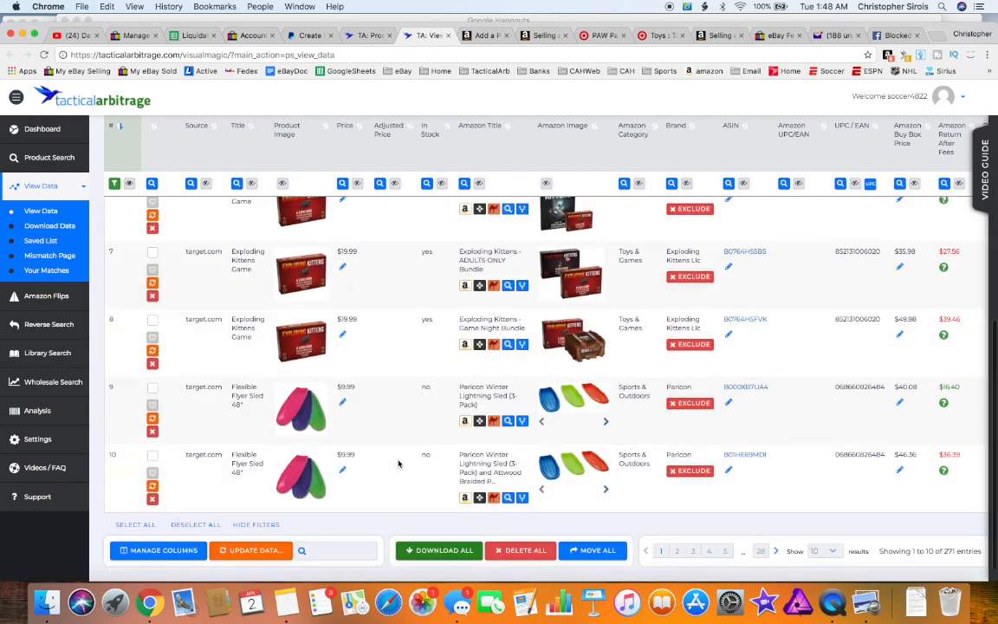
Open page 2 of the results and examine the profit and ROI columns for the Magic 8 Ball and neighbouring products.
click(680, 552)
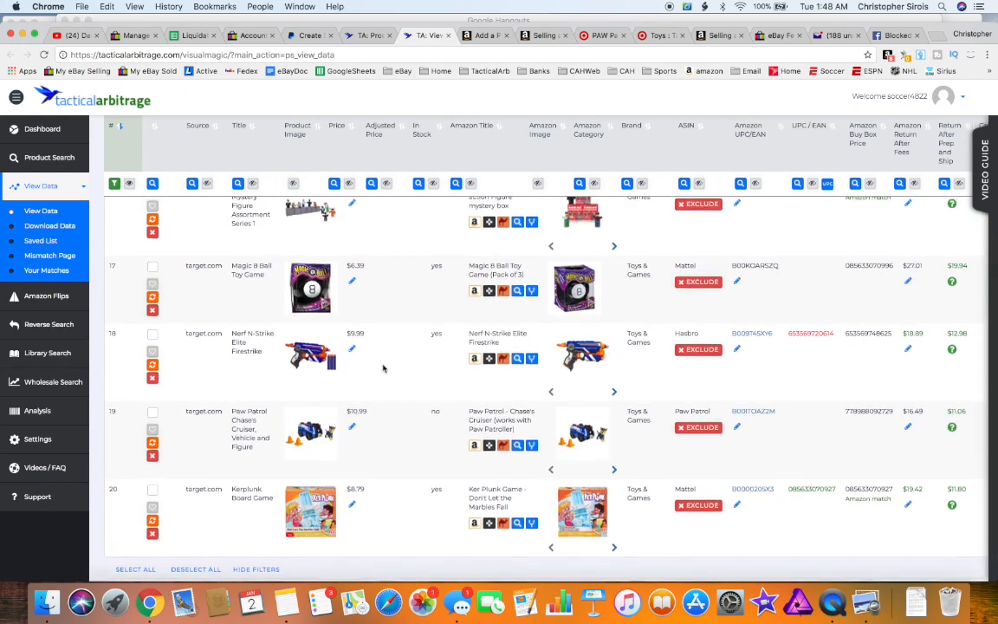
scroll(383, 368, up, 1)
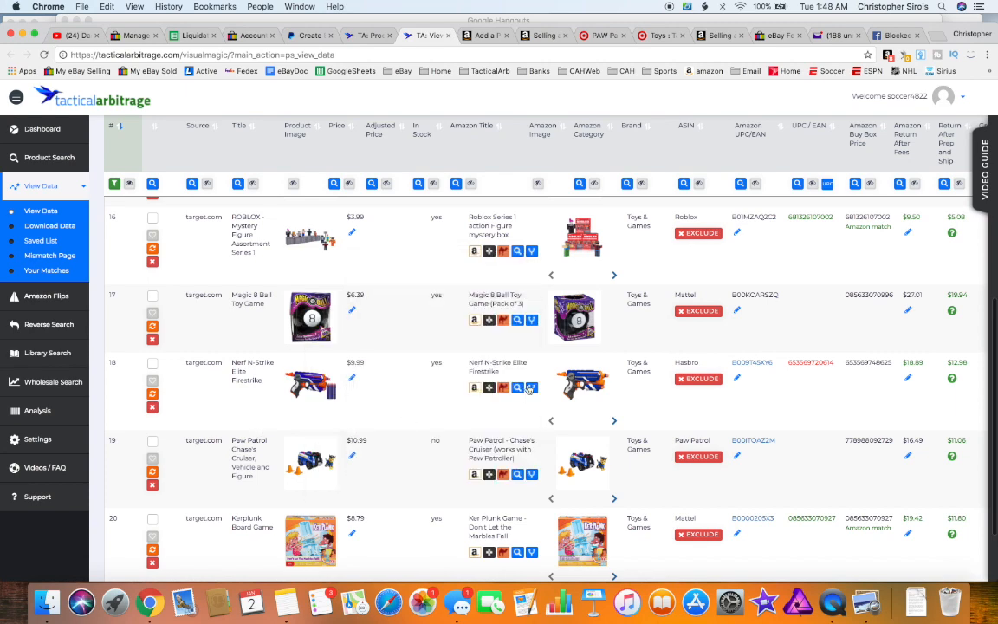
mouse_move(584, 332)
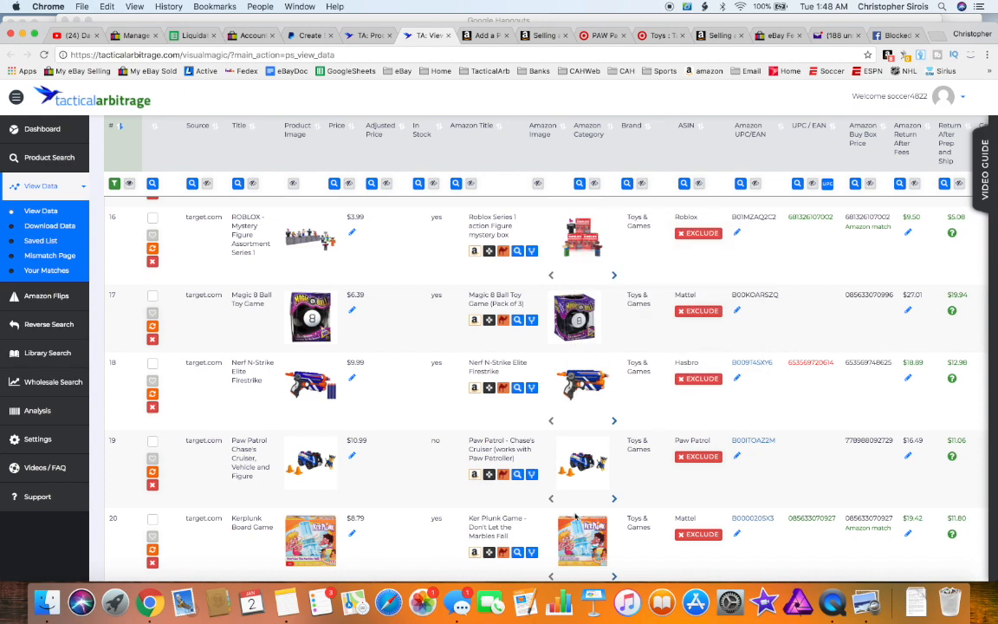
scroll(658, 486, right, 5)
scroll(659, 486, right, 2)
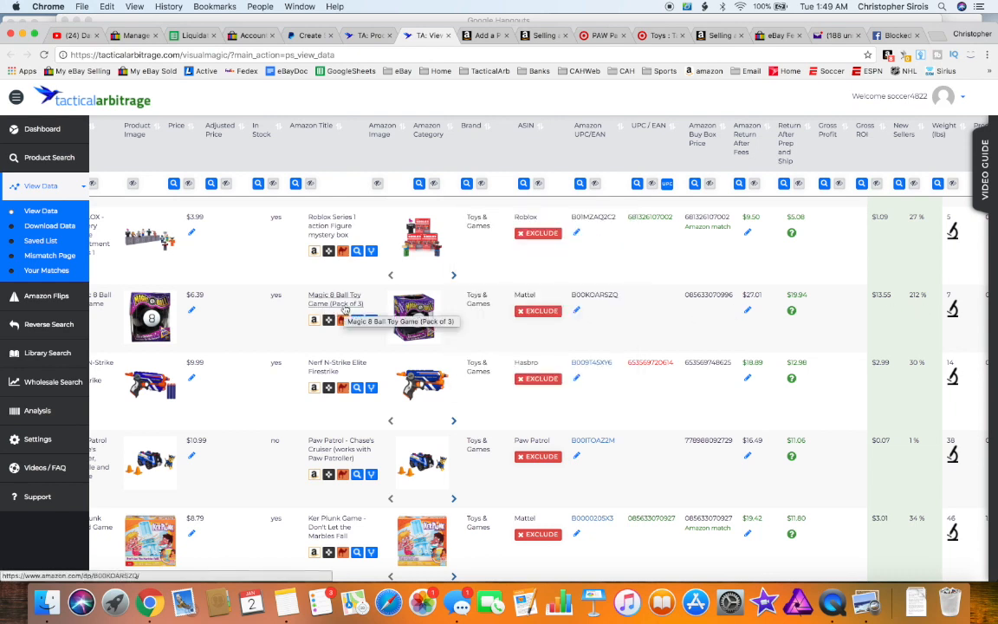
scroll(232, 319, left, 5)
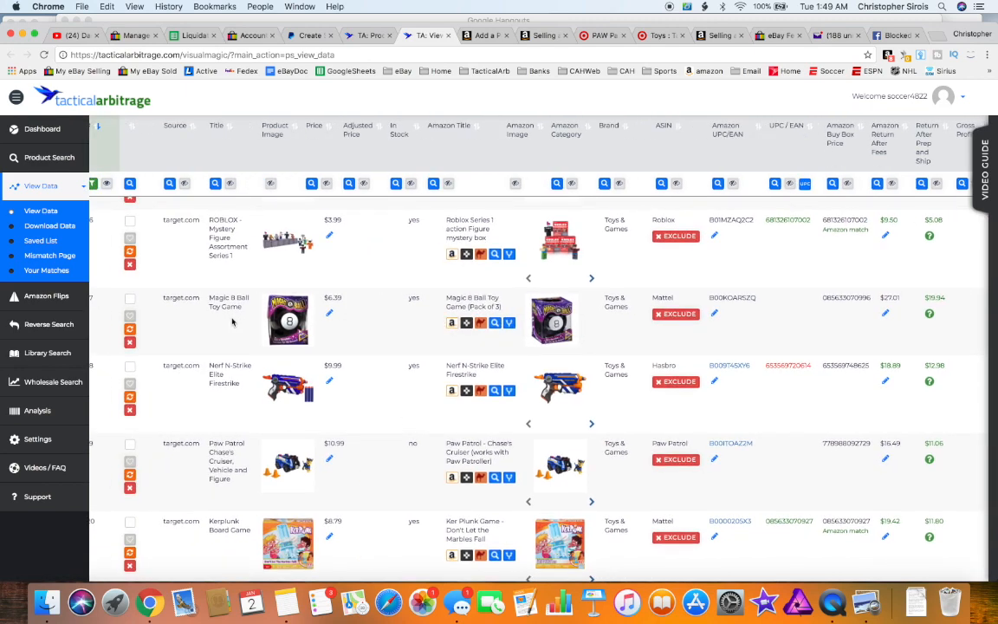
Compare the Target and Amazon images of the Paw Patrol racers and the Infantino Holiday Duck for mismatches.
scroll(232, 321, up, 3)
scroll(232, 322, up, 2)
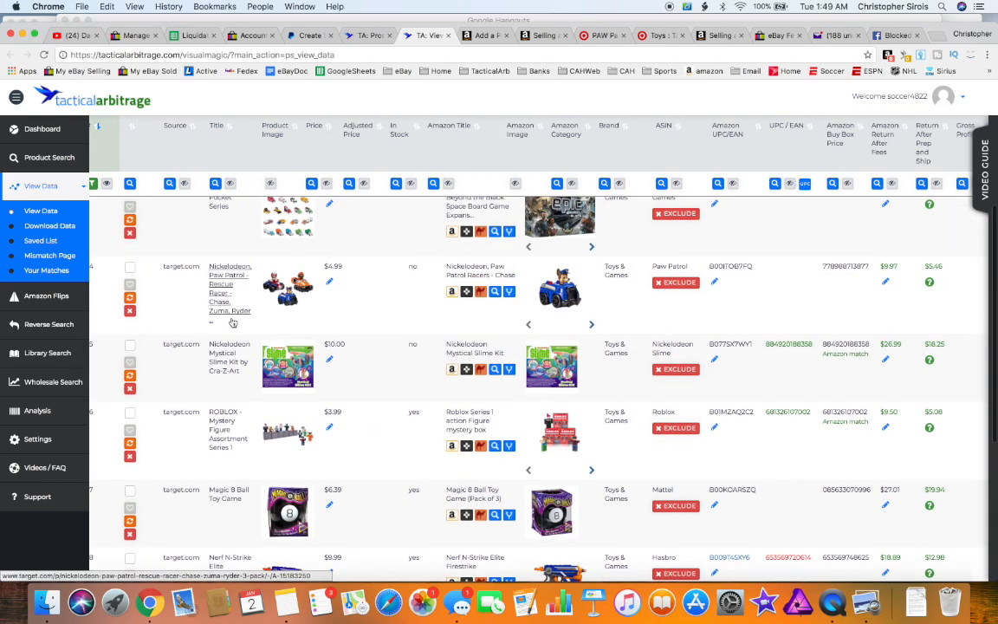
mouse_move(274, 300)
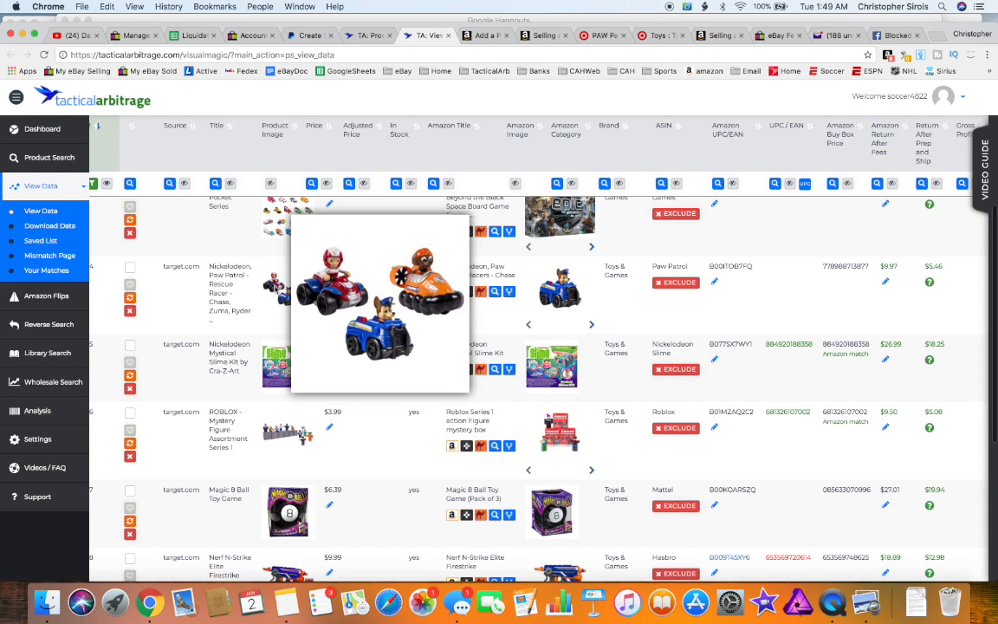
mouse_move(573, 299)
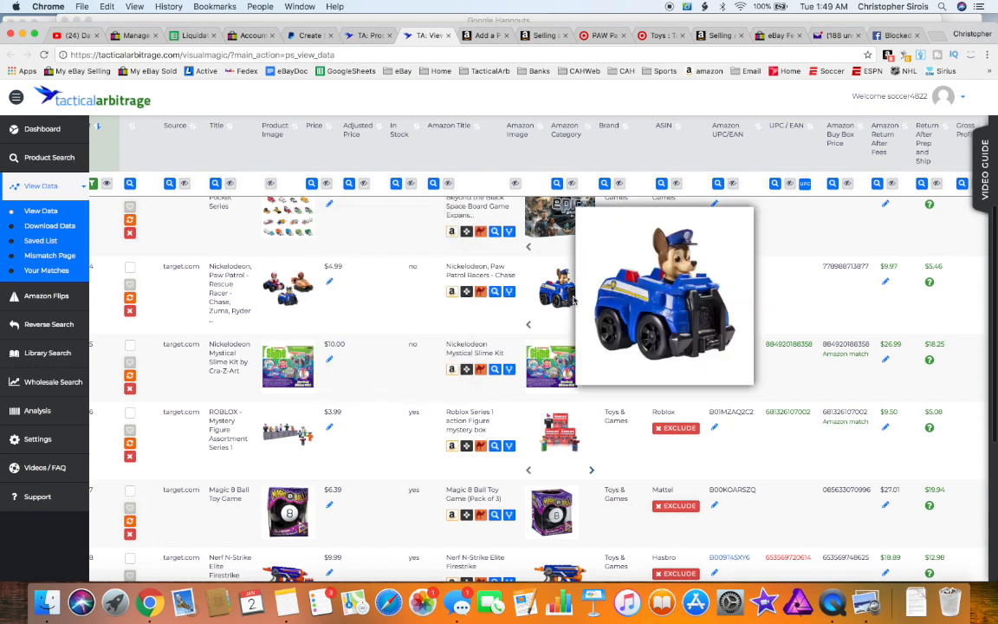
scroll(569, 299, up, 3)
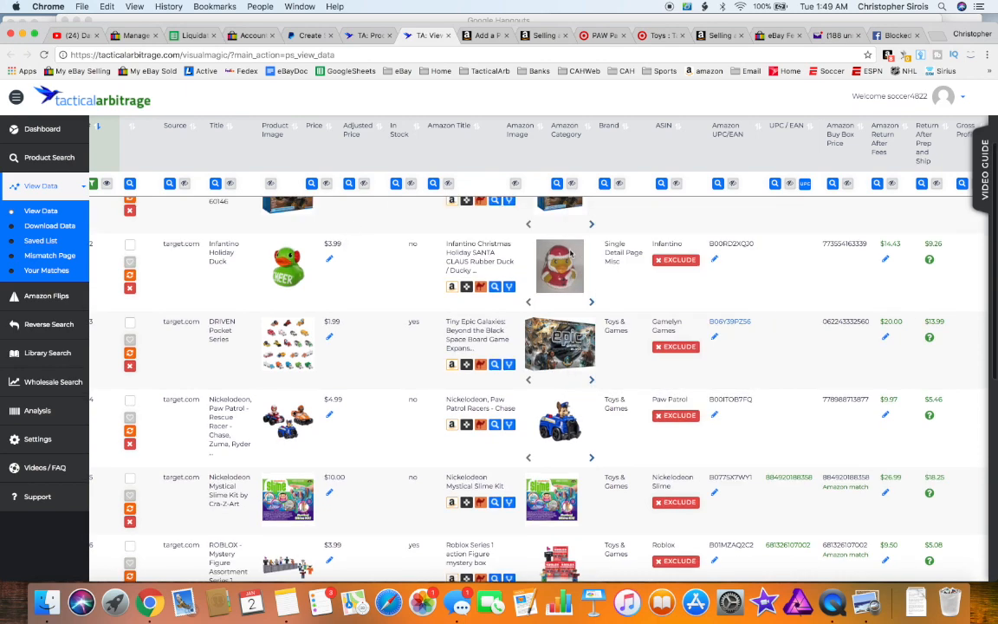
mouse_move(292, 257)
scroll(292, 258, up, 1)
scroll(293, 258, up, 3)
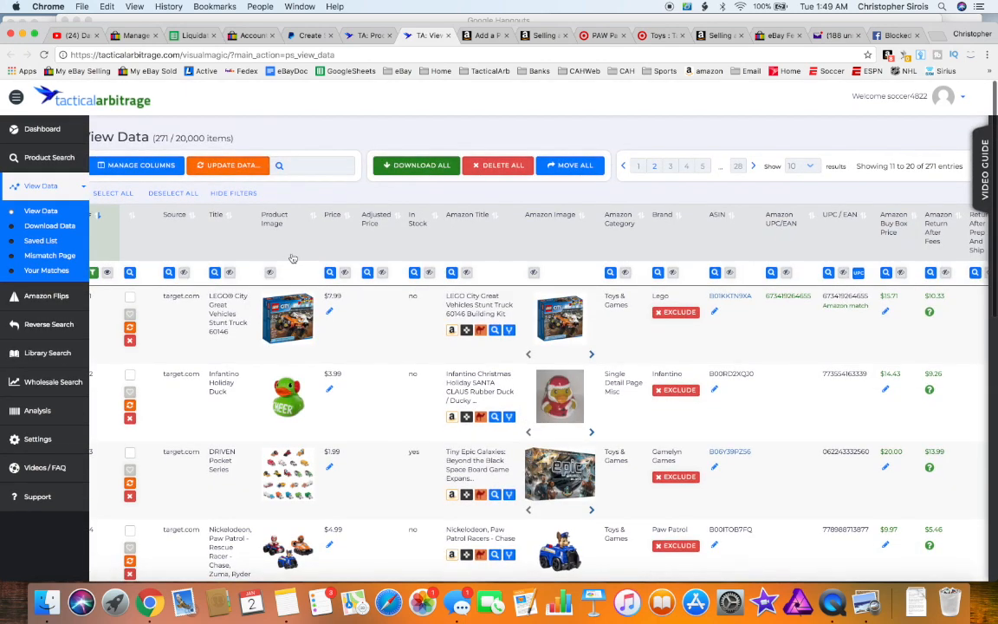
Examine the Nickelodeon Mystical Slime Kit match and its Amazon research links, including Camel Camel Camel.
mouse_move(296, 378)
scroll(296, 379, down, 3)
scroll(296, 379, down, 2)
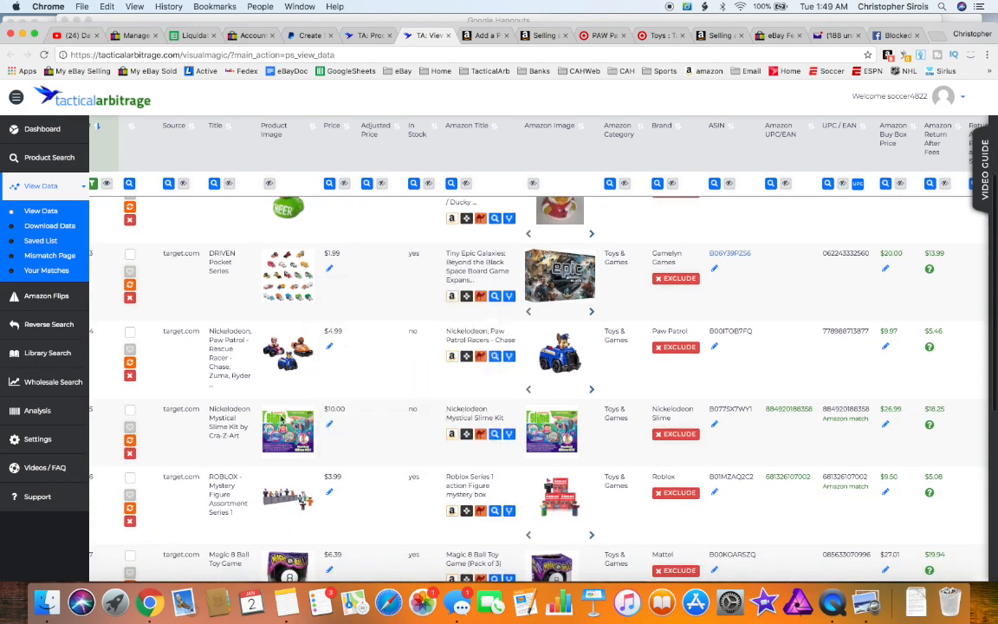
mouse_move(313, 448)
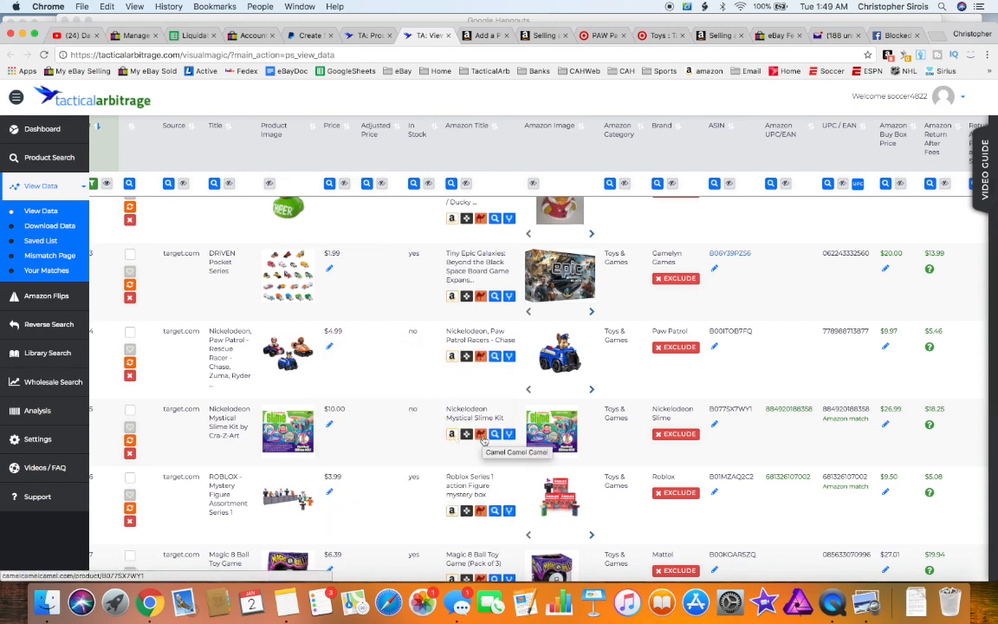
mouse_move(466, 435)
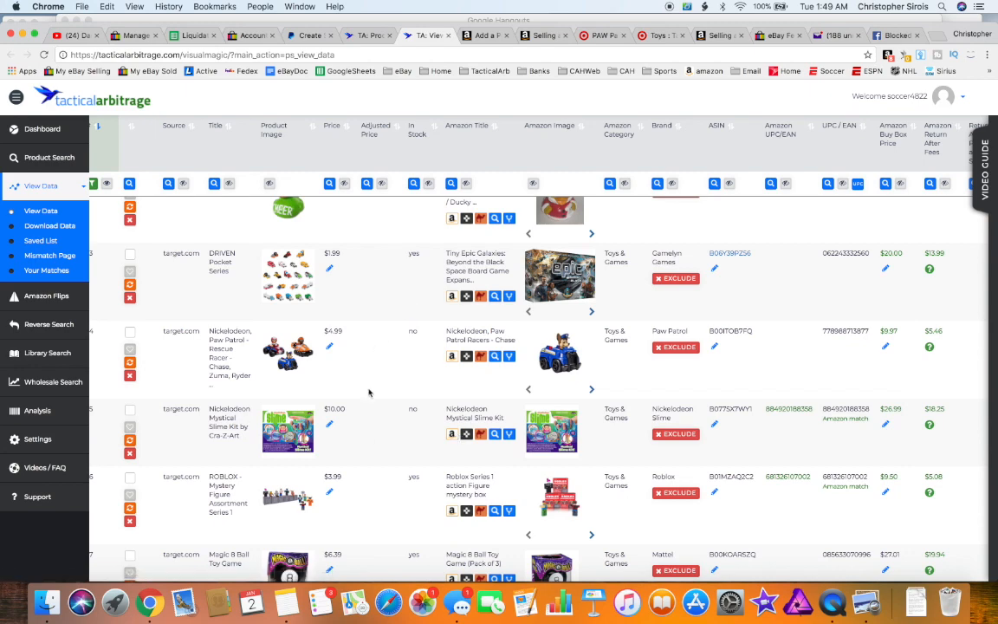
scroll(369, 443, down, 2)
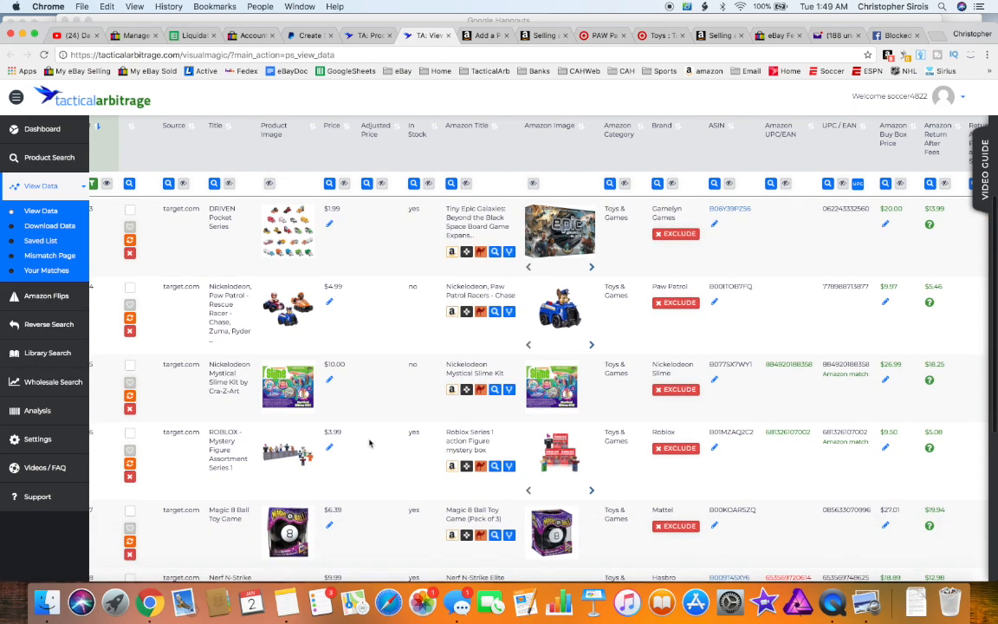